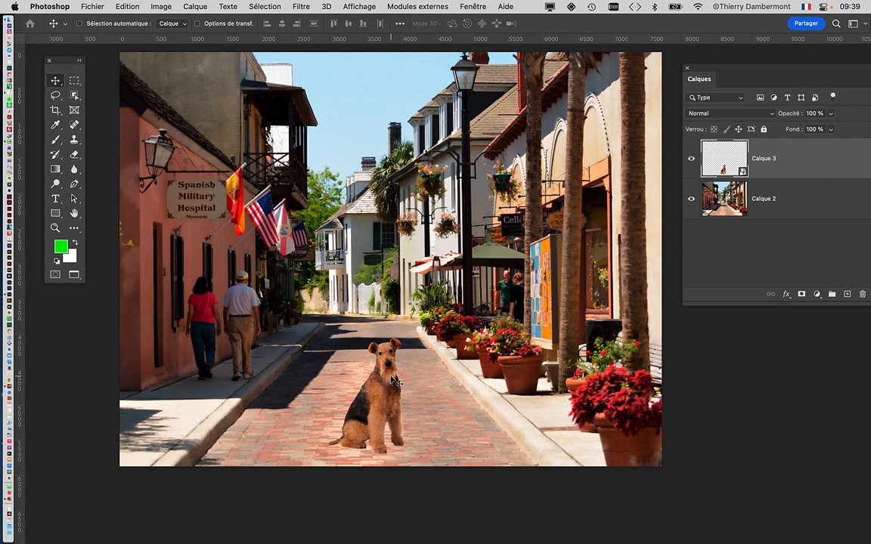
# Step: Reposition the cut-out dog on the street, bringing it to the middle of the brick road
pyautogui.moveTo(394, 380); pyautogui.dragTo(352, 403)
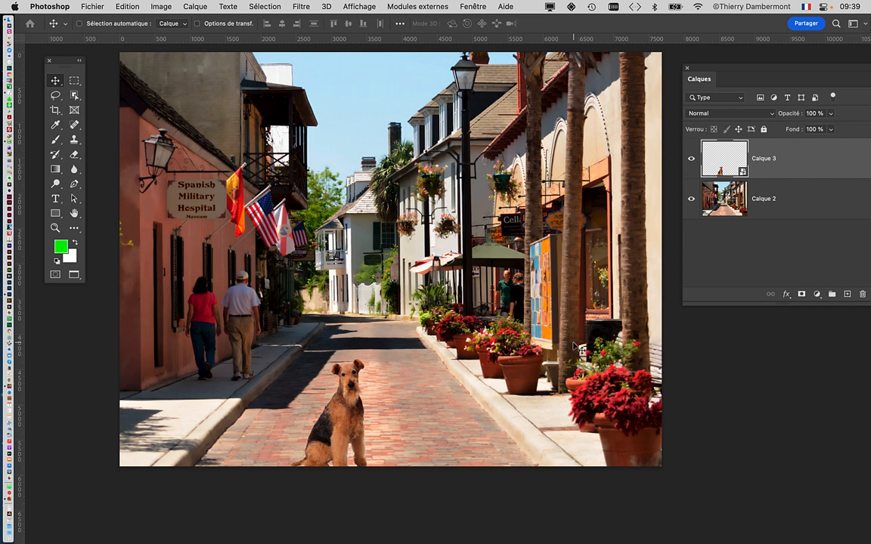
pyautogui.moveTo(340, 431); pyautogui.dragTo(376, 390)
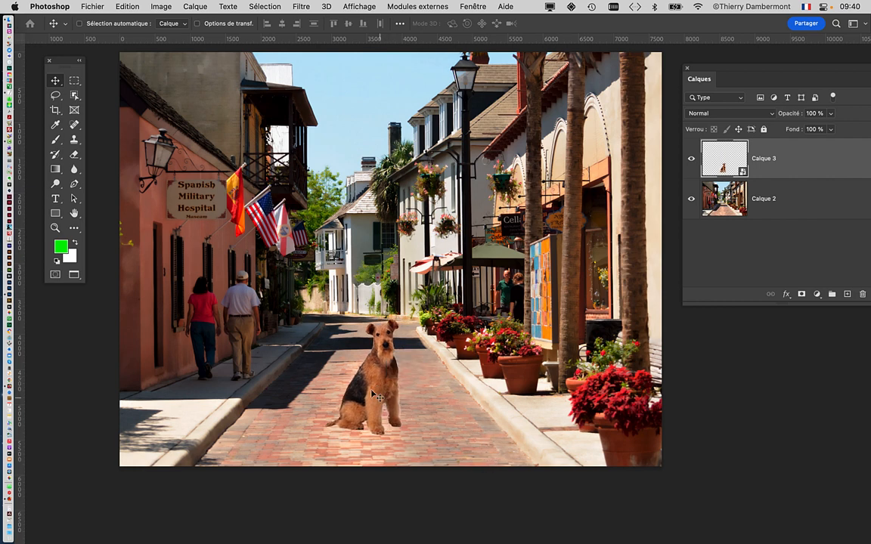
# Step: Try to enlarge the dog proportionally with Free Transform until its upper body fills the street's foreground
pyautogui.press('super+t')
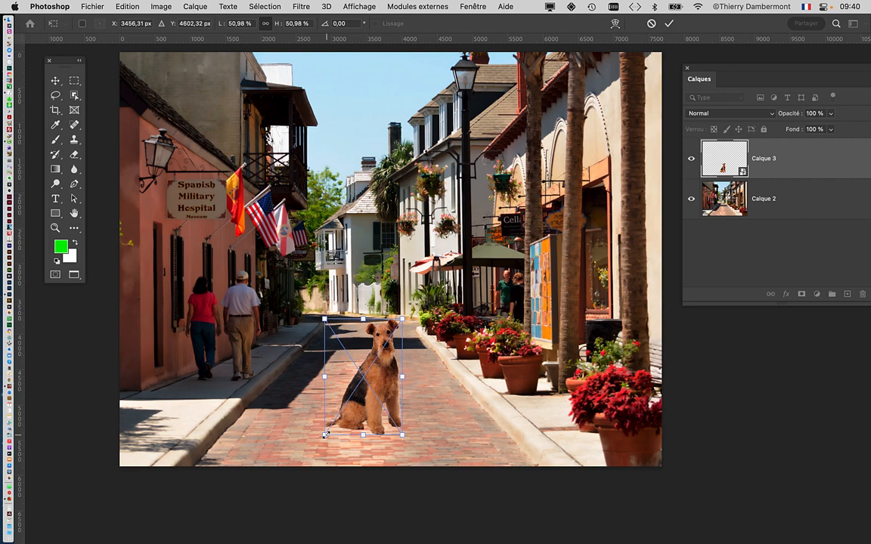
pyautogui.moveTo(325, 435); pyautogui.dragTo(239, 517)
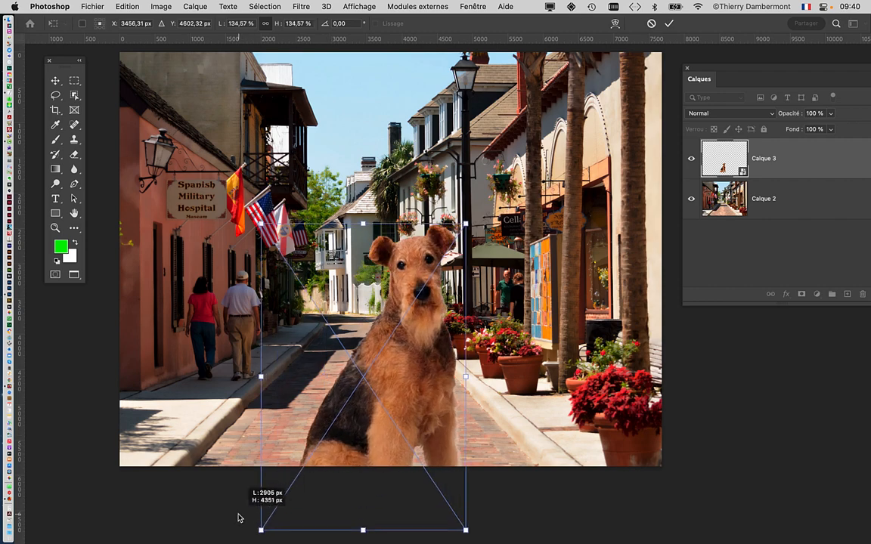
pyautogui.scroll(-2, 405, 388)
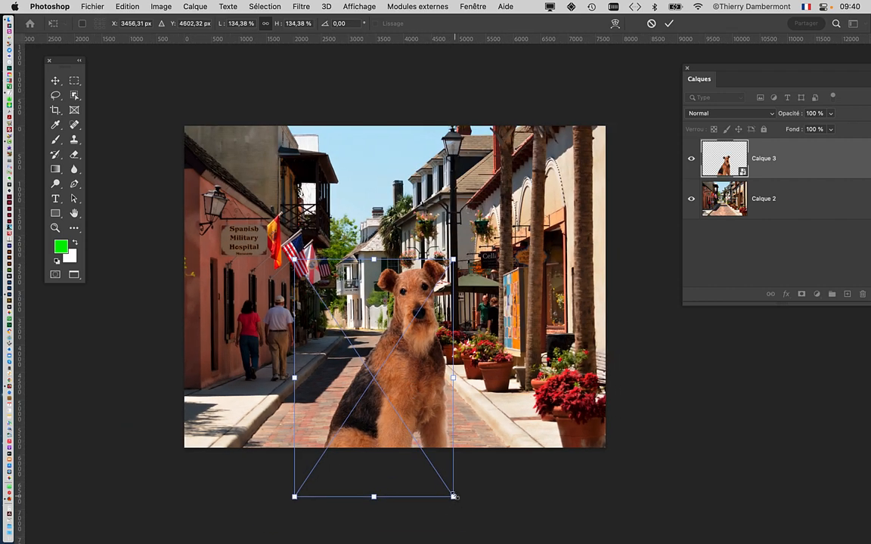
pyautogui.moveTo(453, 497); pyautogui.dragTo(467, 515)
pyautogui.press('super+minus')
pyautogui.moveTo(460, 450); pyautogui.dragTo(503, 488)
pyautogui.moveTo(388, 333)
pyautogui.mouseDown()
pyautogui.moveTo(357, 340)
pyautogui.moveTo(381, 340)
pyautogui.mouseUp()
pyautogui.click(669, 23)
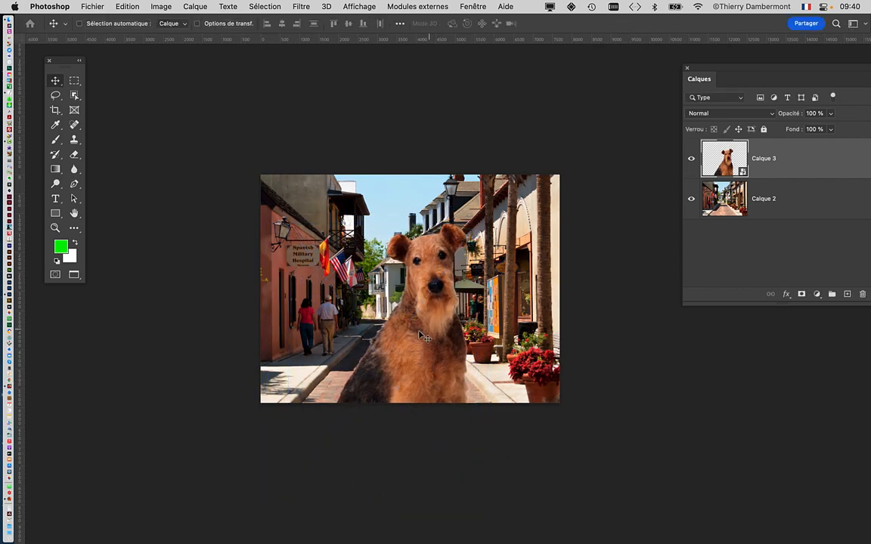
pyautogui.scroll(1, 415, 333)
pyautogui.scroll(2, 415, 333)
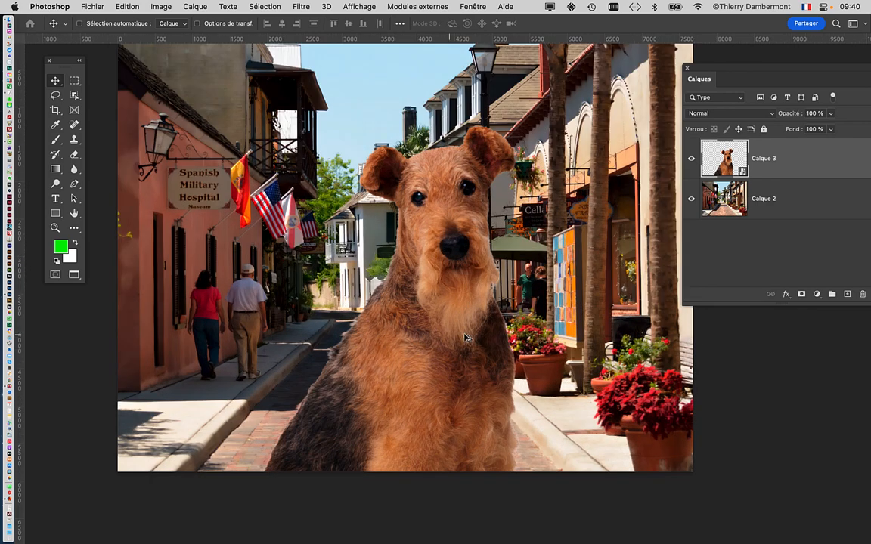
pyautogui.scroll(-1, 469, 334)
pyautogui.moveTo(490, 346); pyautogui.dragTo(473, 362)
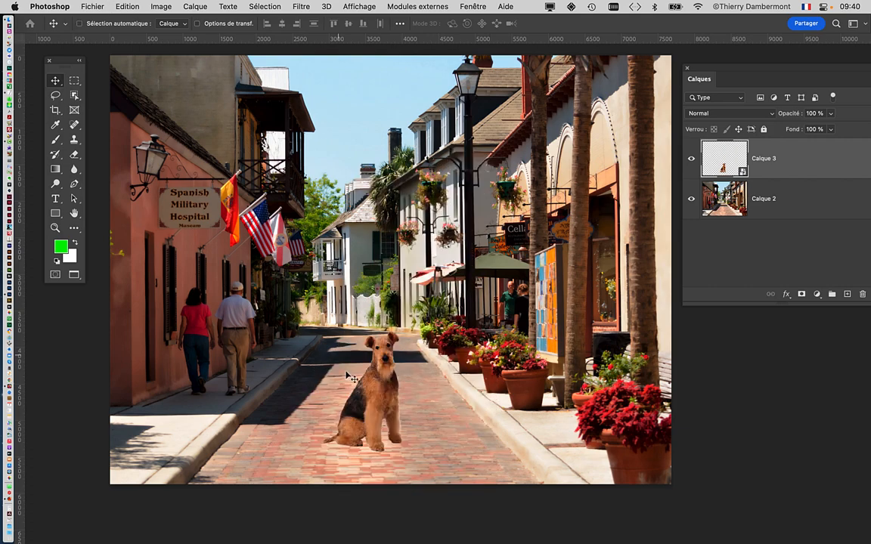
# Step: Shift the dog slightly down and to the right on the brick road
pyautogui.moveTo(384, 393); pyautogui.dragTo(388, 400)
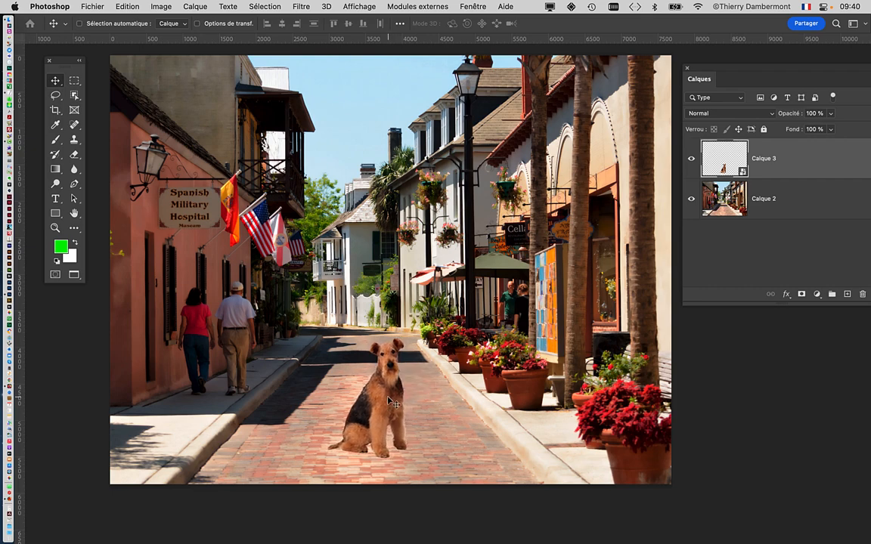
# Step: Try scaling the dog up to about 130% and moving it to the road's centre, partly below the picture's edge
pyautogui.press('super+t')
pyautogui.moveTo(318, 333); pyautogui.dragTo(171, 179)
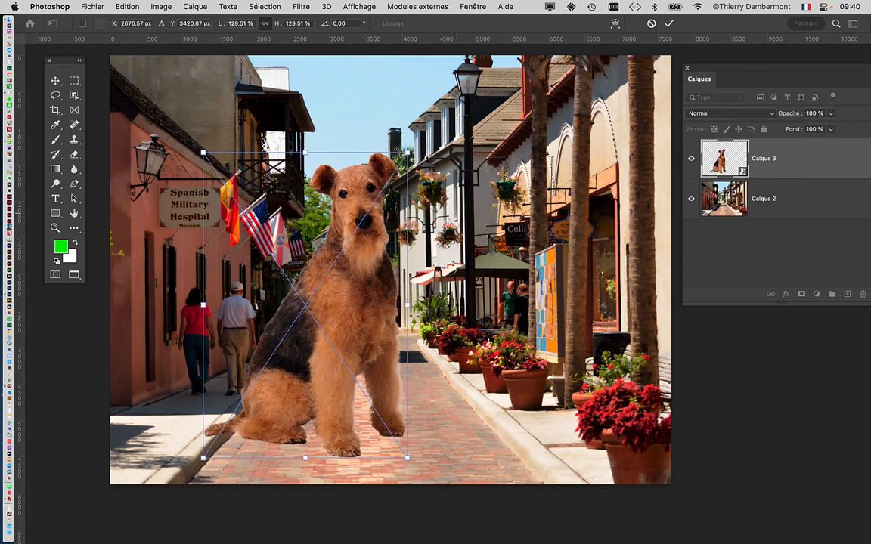
pyautogui.click(669, 23)
pyautogui.moveTo(371, 251); pyautogui.dragTo(427, 252)
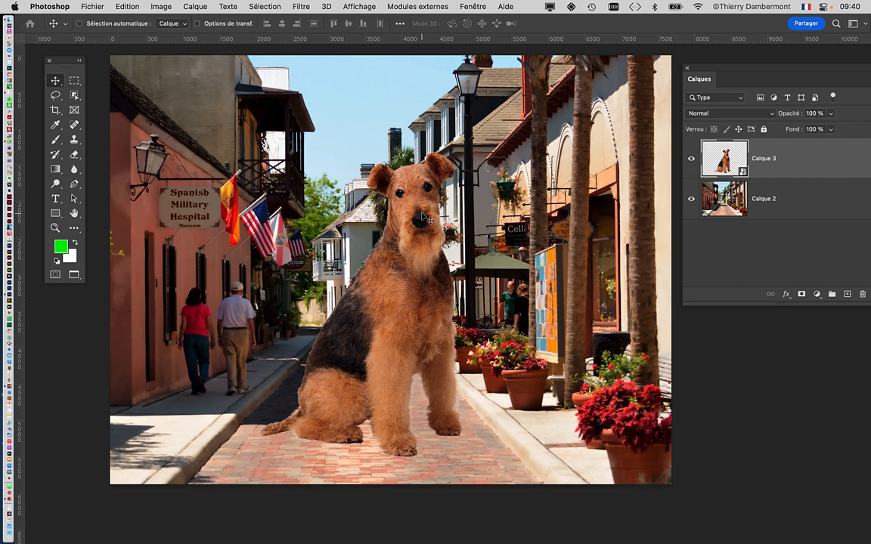
pyautogui.moveTo(424, 212); pyautogui.dragTo(414, 310)
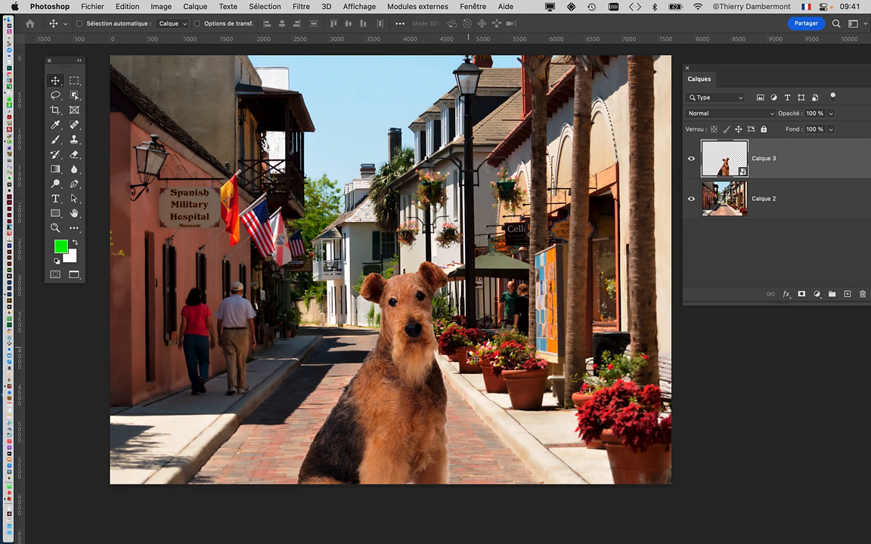
# Step: Try moving the enlarged dog upward, and undo its enlargement and moves
pyautogui.moveTo(364, 358); pyautogui.dragTo(362, 255)
pyautogui.press('super+z')
pyautogui.press('super+z')
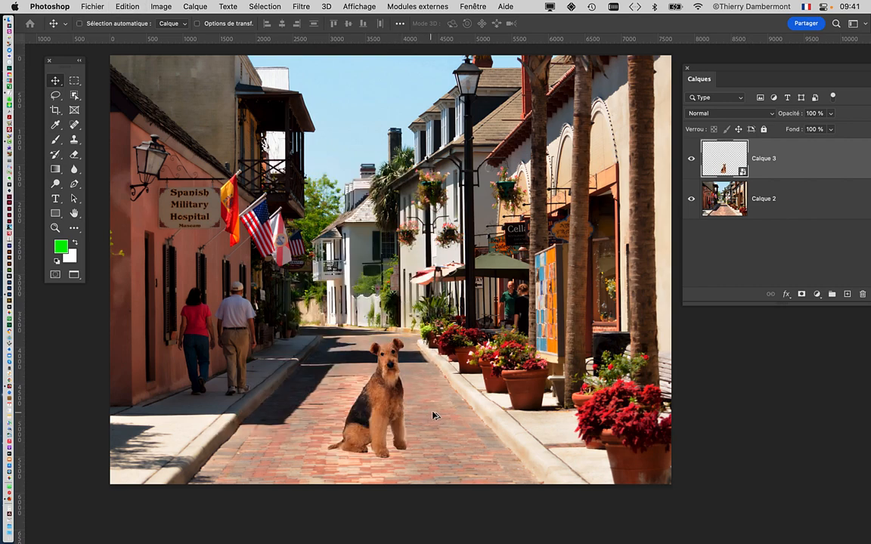
# Step: Examine the dog against the street, comparing its scale and lighting with the surrounding people, road and shadows
pyautogui.moveTo(436, 394); pyautogui.dragTo(423, 321)
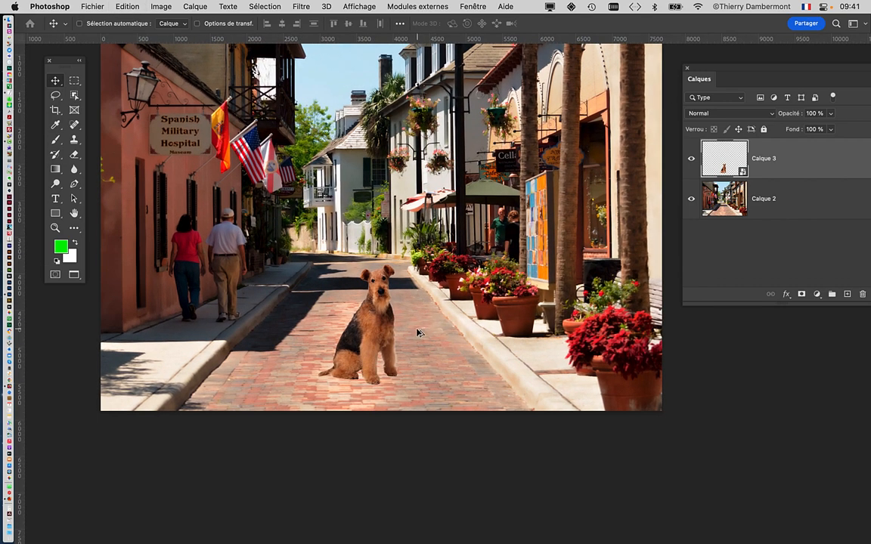
pyautogui.scroll(5, 418, 333)
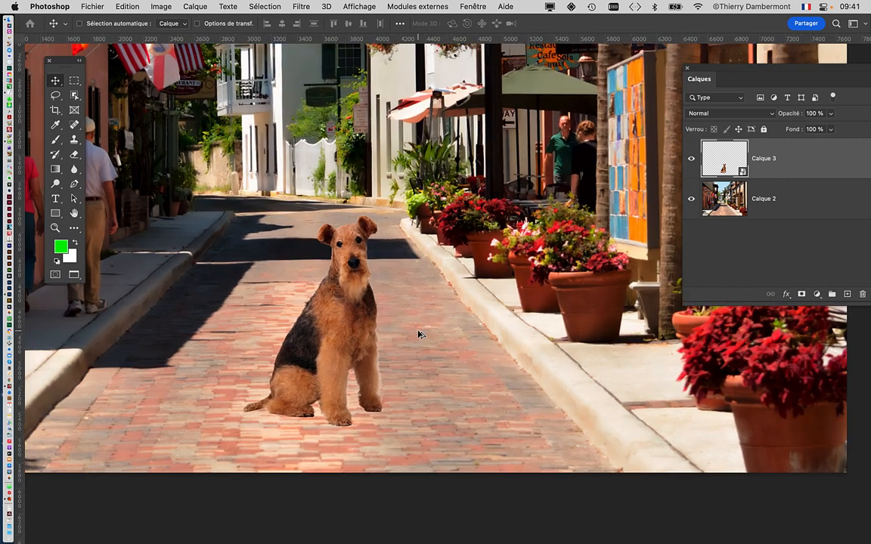
pyautogui.moveTo(437, 335); pyautogui.dragTo(548, 347)
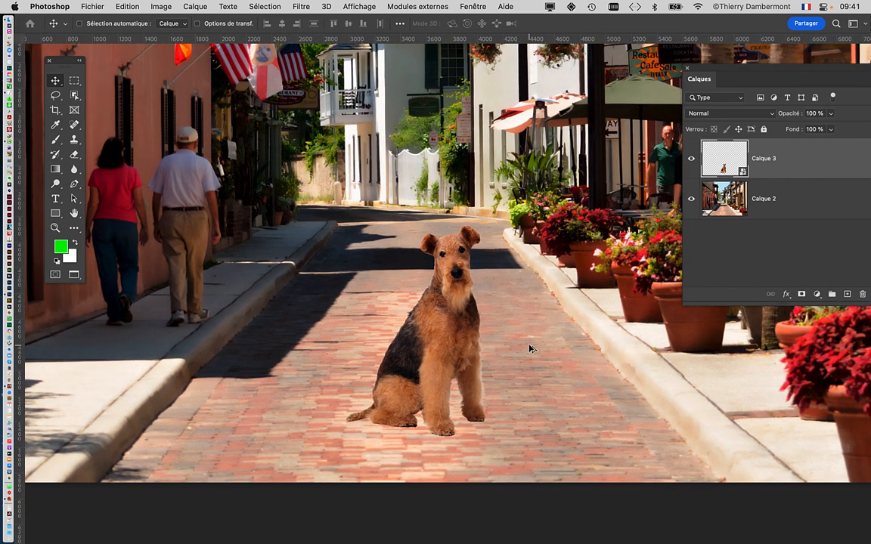
pyautogui.scroll(4, 539, 335)
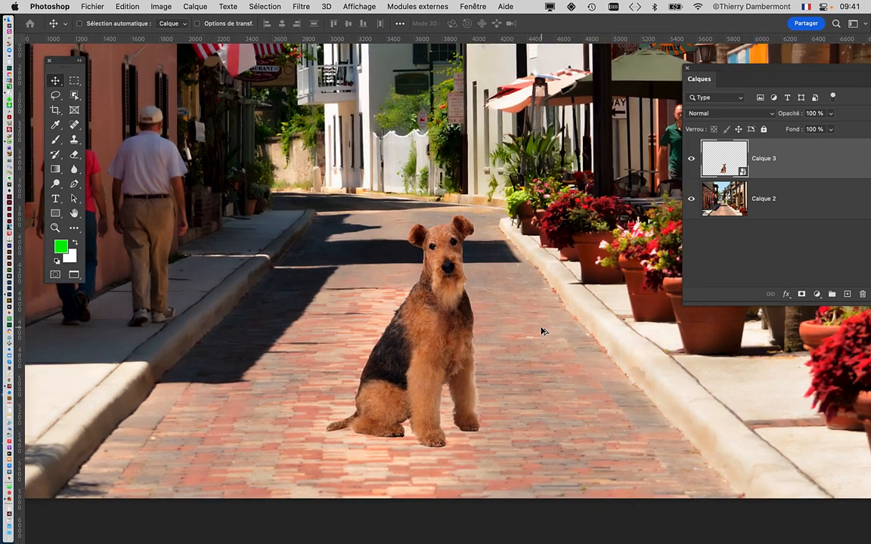
pyautogui.scroll(3, 542, 331)
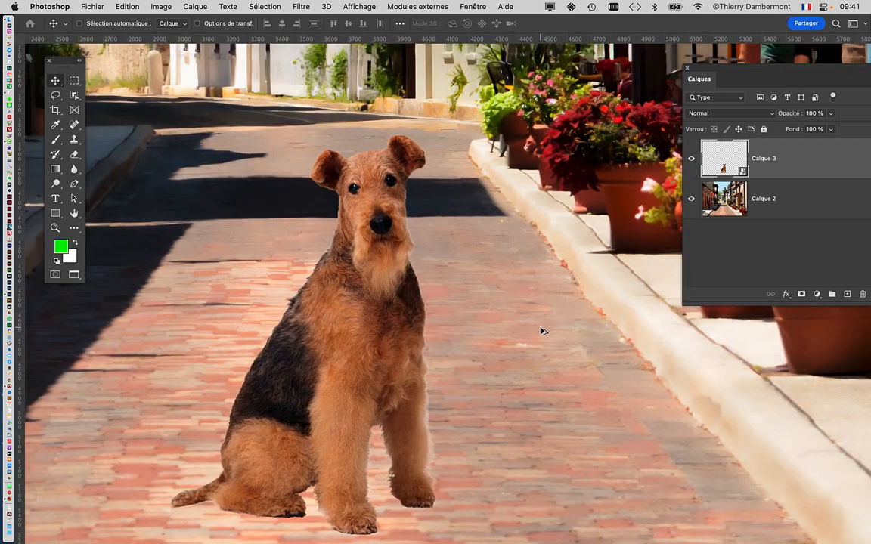
pyautogui.scroll(-5, 541, 330)
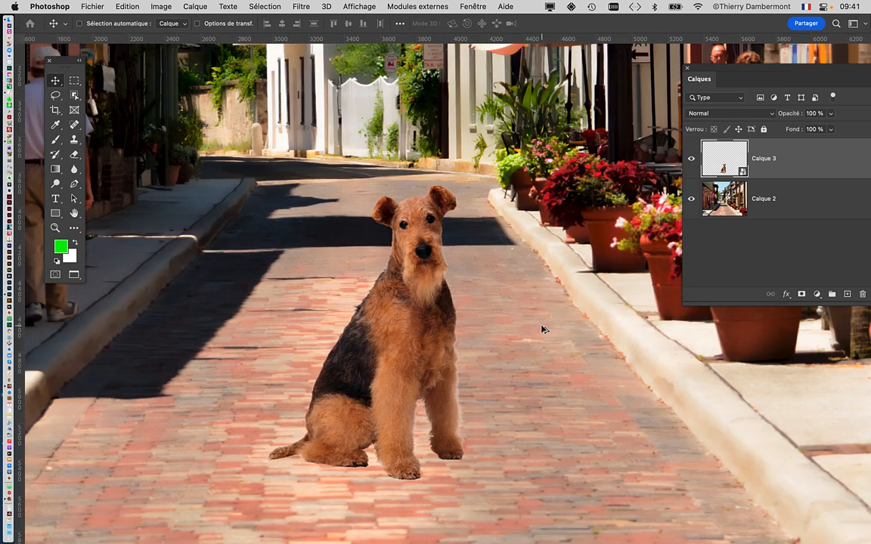
pyautogui.scroll(1, 544, 330)
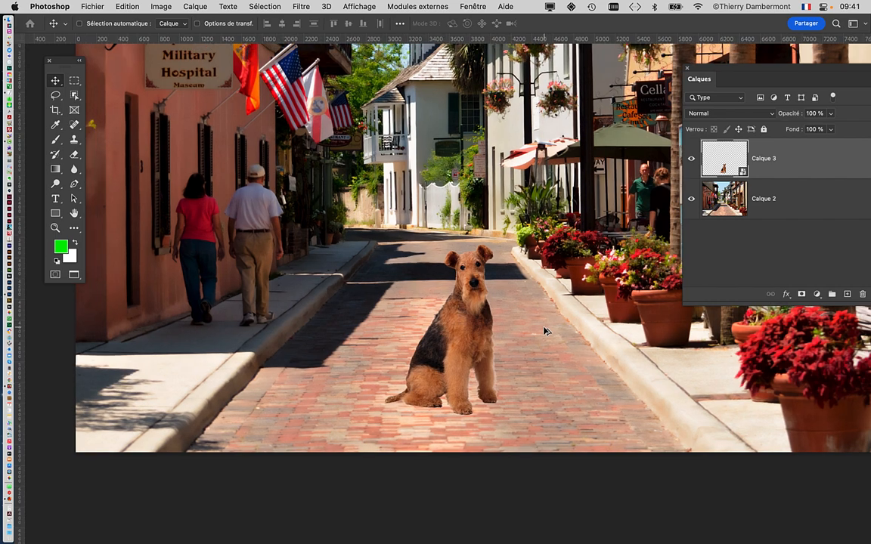
pyautogui.scroll(2, 544, 331)
pyautogui.scroll(3, 544, 329)
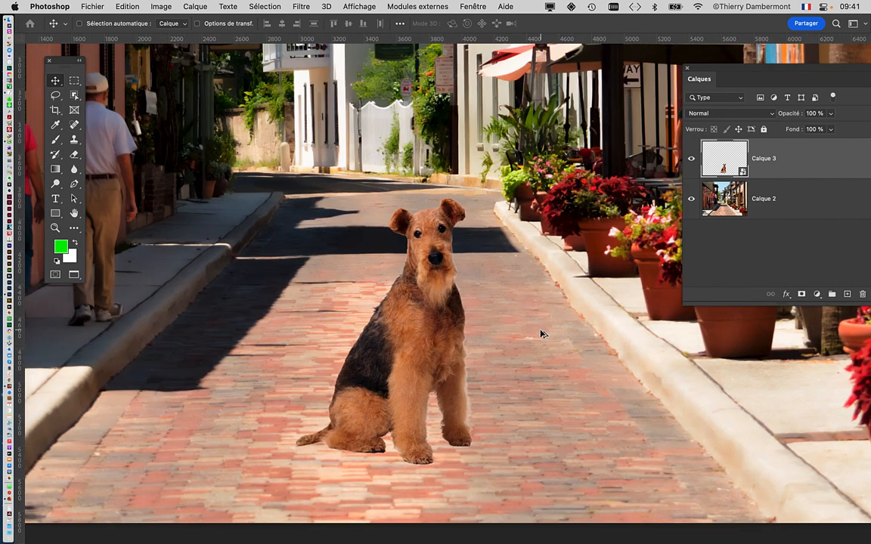
pyautogui.scroll(2, 541, 332)
pyautogui.scroll(1, 446, 252)
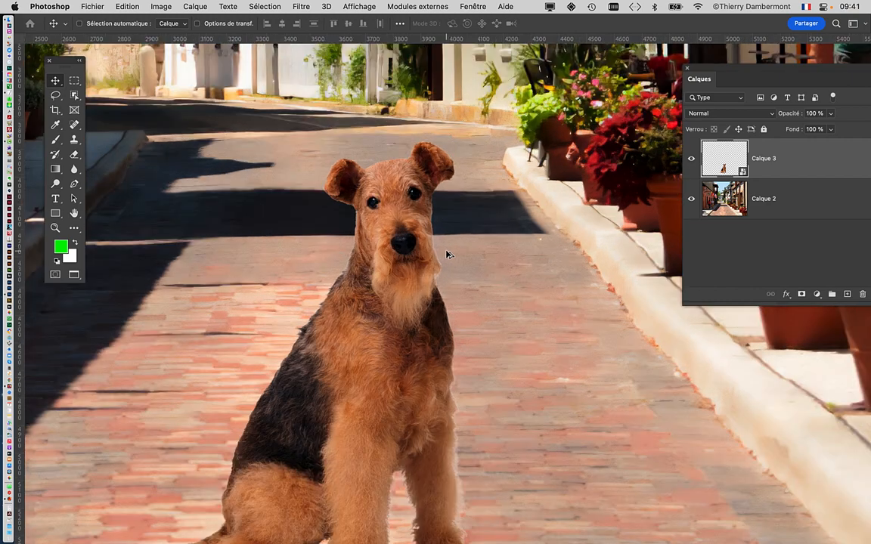
pyautogui.moveTo(460, 287); pyautogui.dragTo(653, 210)
pyautogui.scroll(-3, 653, 209)
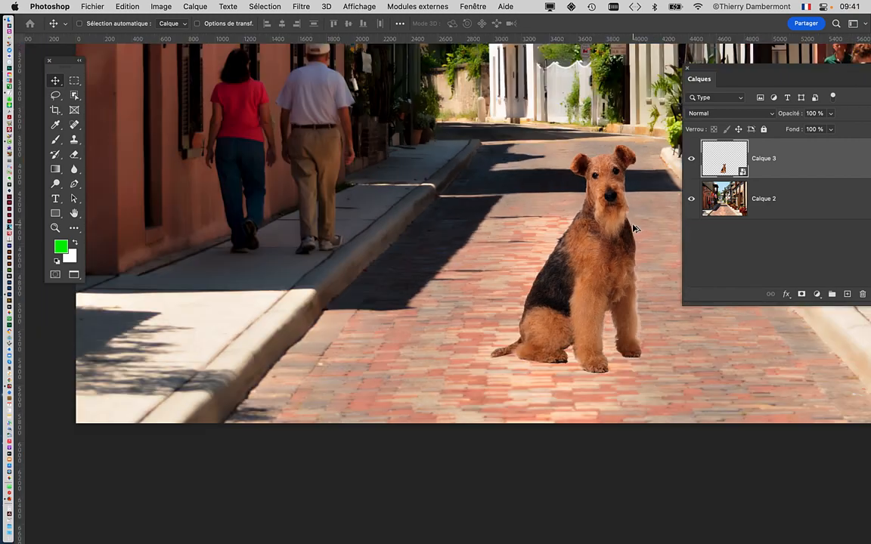
pyautogui.scroll(-1, 355, 272)
pyautogui.scroll(-1, 364, 273)
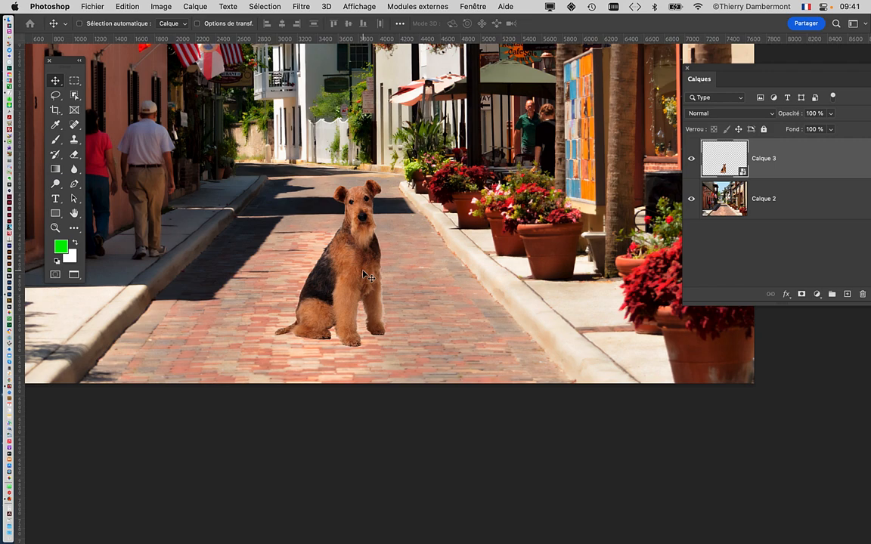
# Step: Inspect the dog's head, fur detail and cut-out edges against the road up close
pyautogui.scroll(2, 426, 262)
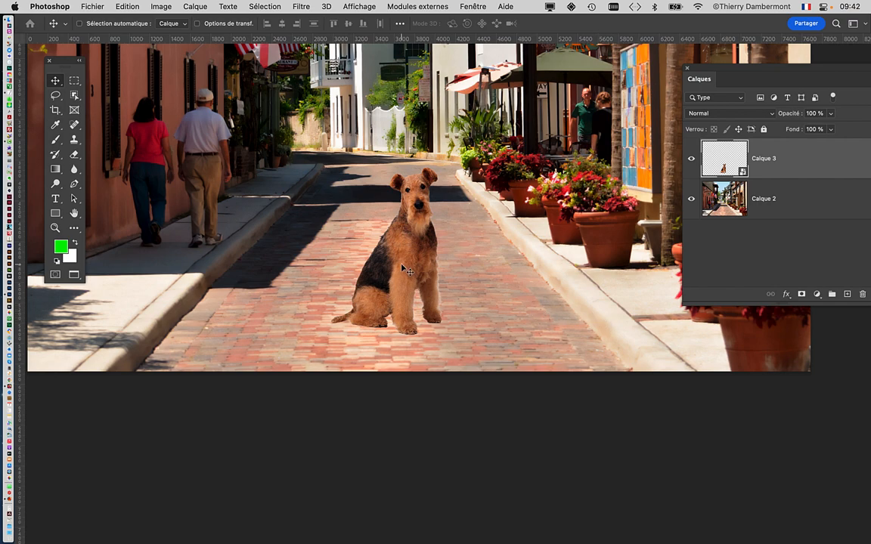
pyautogui.scroll(5, 404, 240)
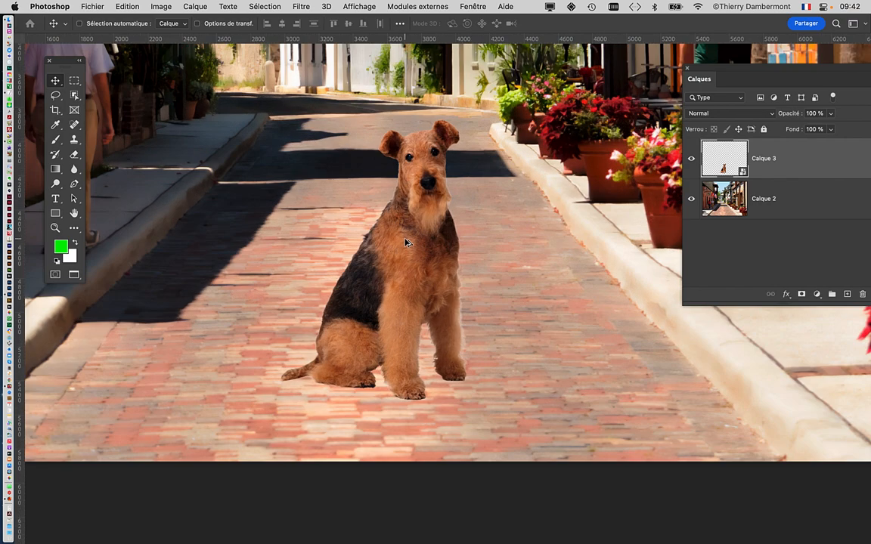
pyautogui.moveTo(486, 258); pyautogui.dragTo(370, 307)
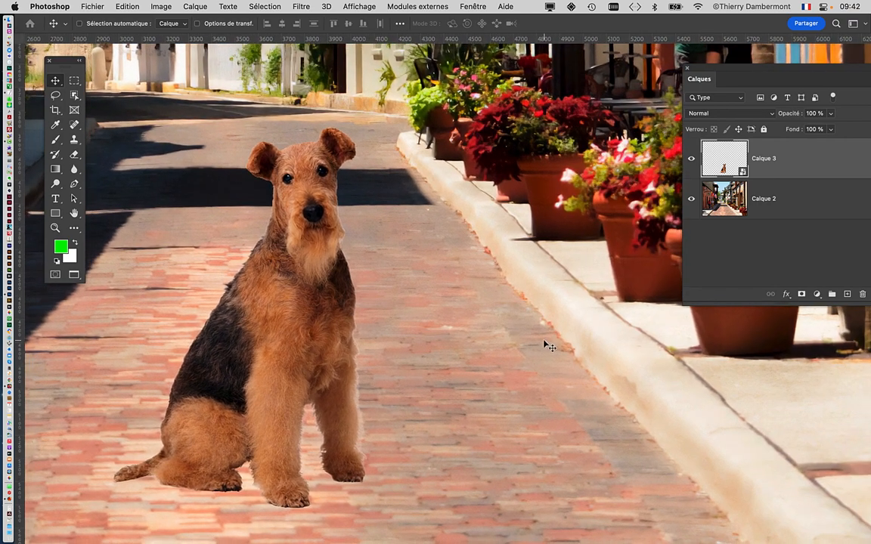
pyautogui.scroll(3, 302, 226)
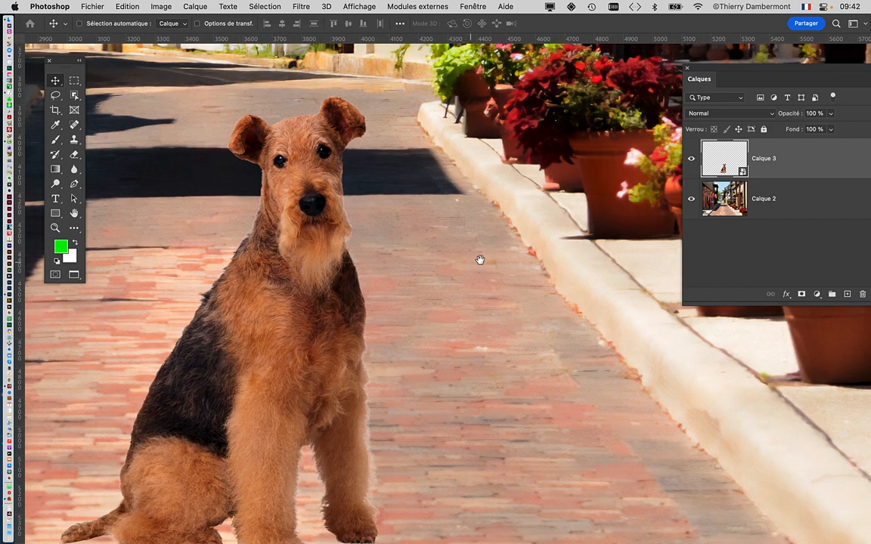
pyautogui.moveTo(480, 259); pyautogui.dragTo(534, 231)
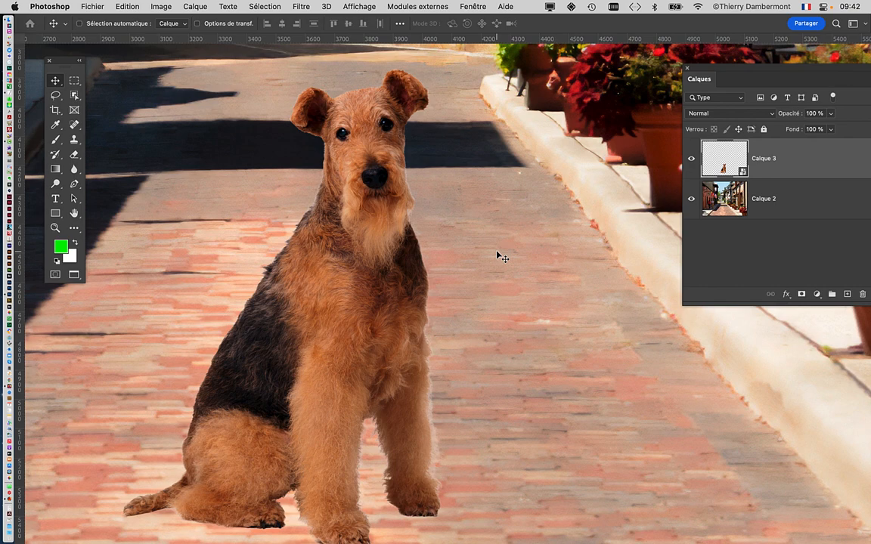
pyautogui.scroll(8, 404, 155)
pyautogui.moveTo(374, 239); pyautogui.dragTo(510, 385)
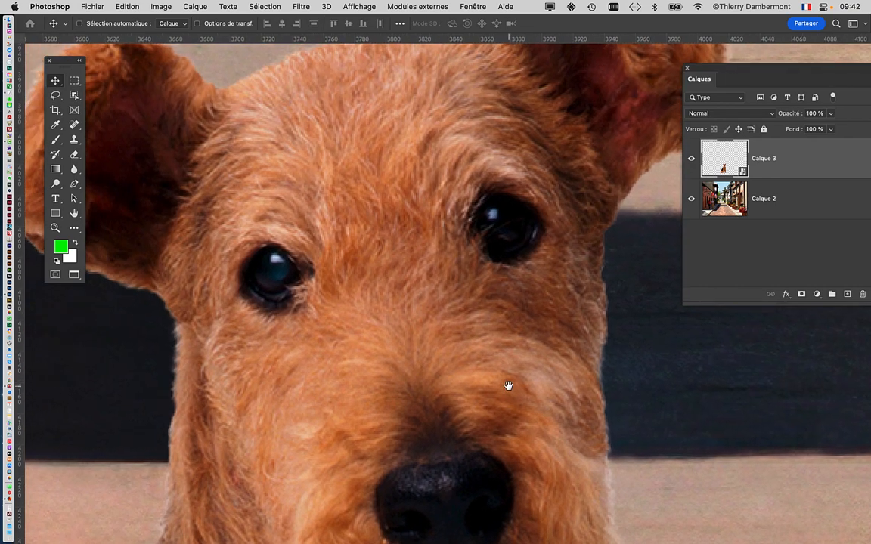
pyautogui.scroll(-2, 514, 372)
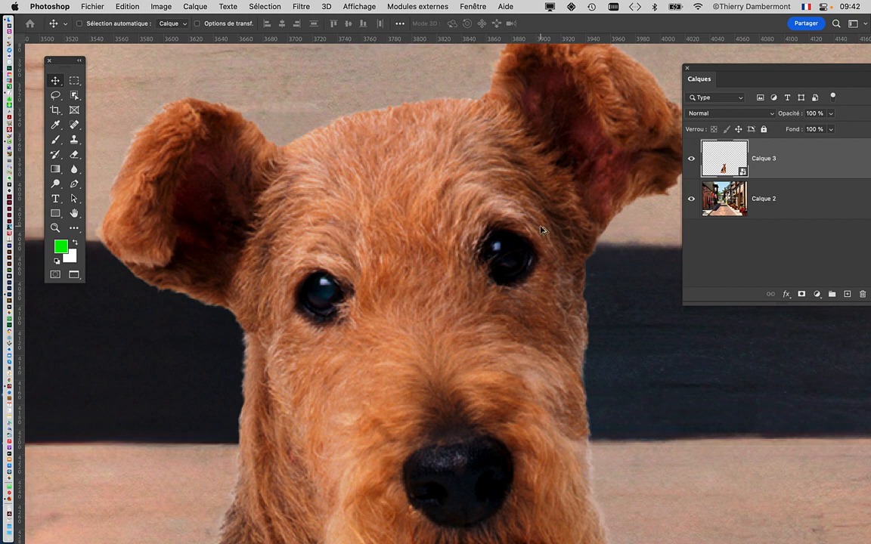
pyautogui.scroll(-4, 541, 229)
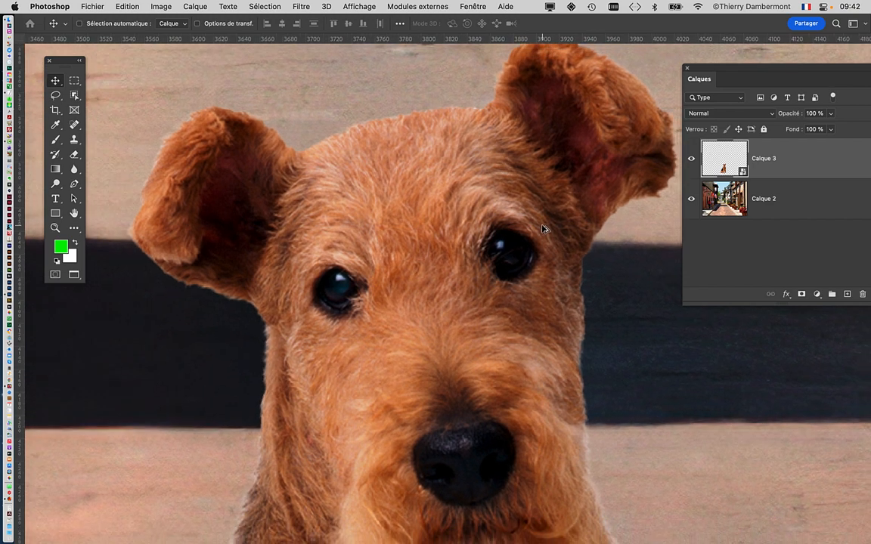
# Step: Inspect the dog's front legs and paws where they meet the brick road
pyautogui.scroll(-10, 400, 249)
pyautogui.hscroll(4, 400, 250)
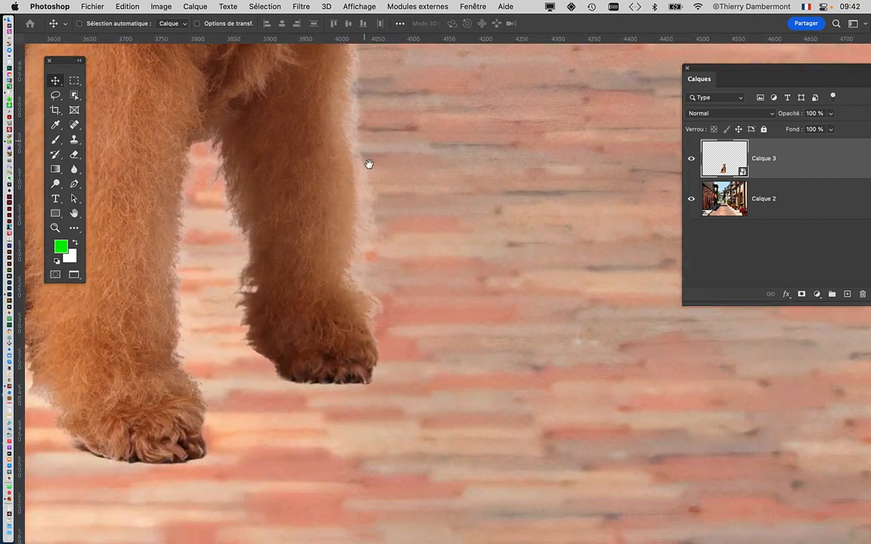
pyautogui.moveTo(369, 165); pyautogui.dragTo(367, 129)
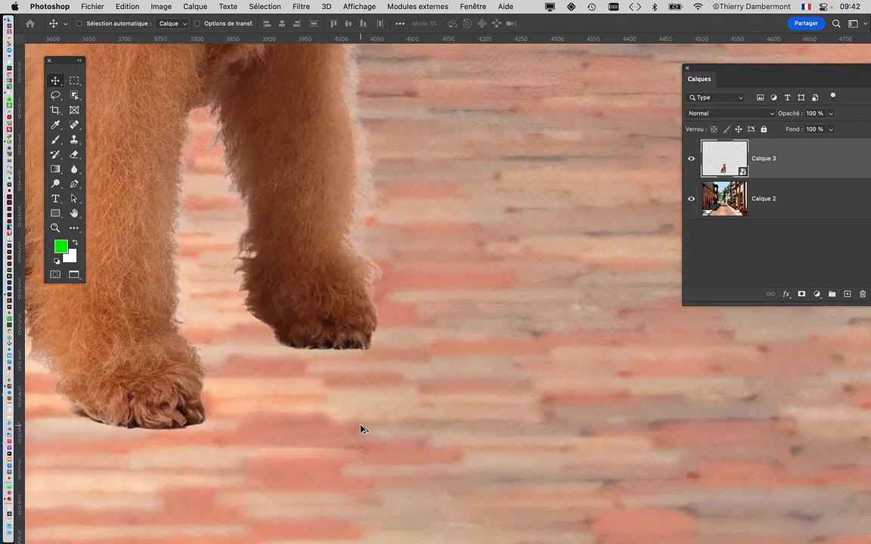
pyautogui.scroll(3, 361, 428)
pyautogui.scroll(-8, 366, 416)
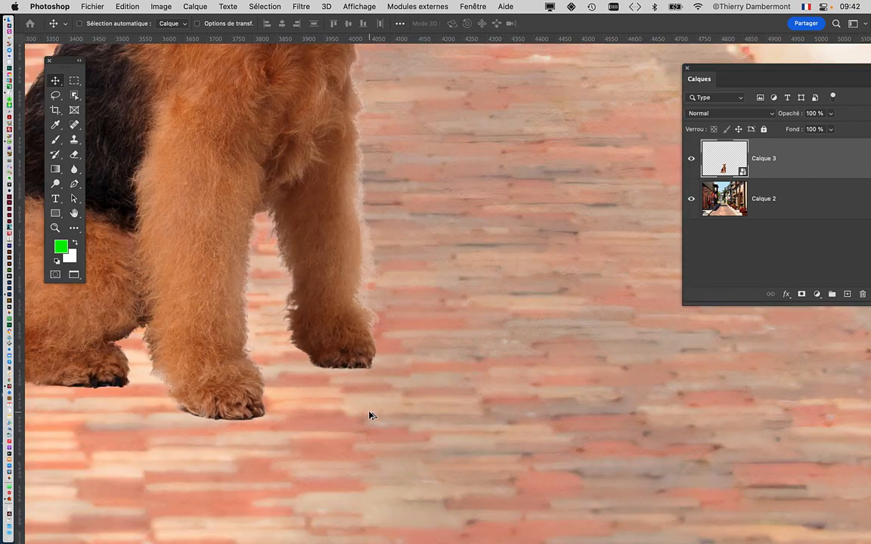
# Step: Review the whole dog's placement on the brick road against the walking couple, sidewalks and flower pots
pyautogui.scroll(3, 383, 376)
pyautogui.hscroll(-3, 383, 375)
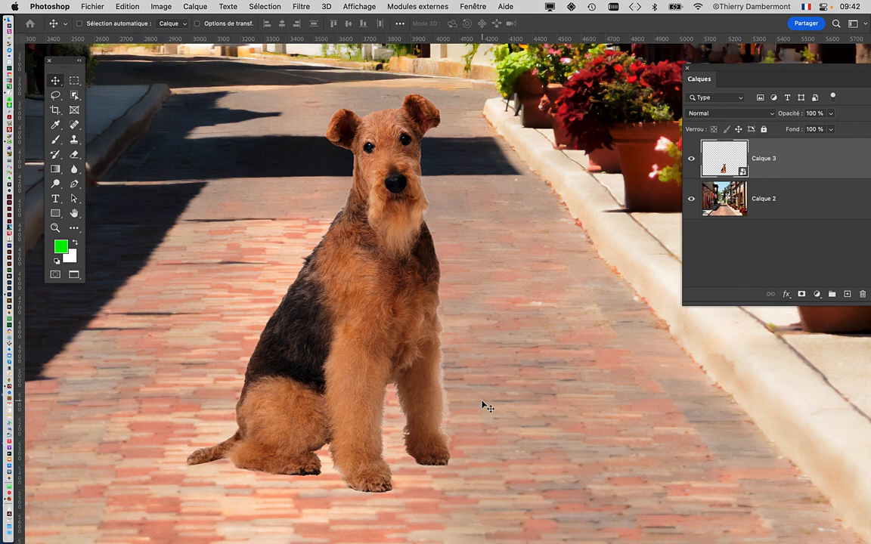
pyautogui.scroll(-4, 483, 363)
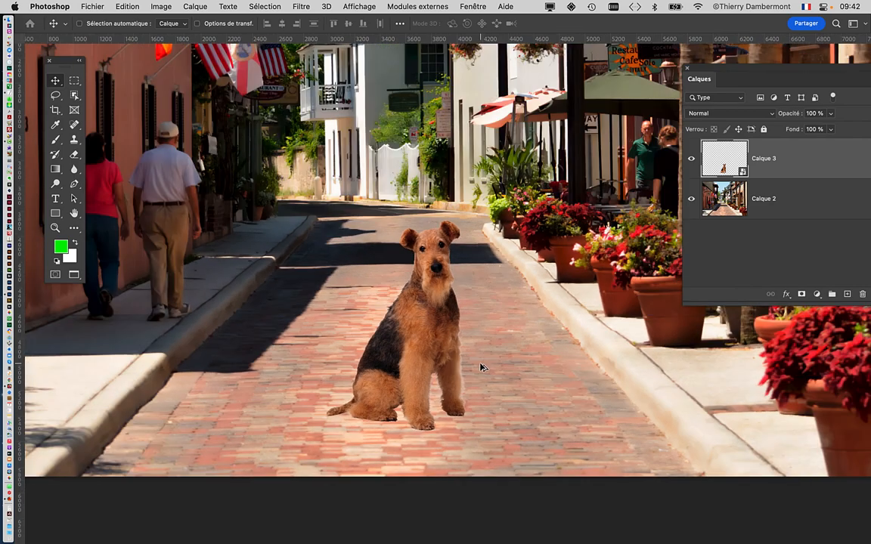
pyautogui.scroll(-1, 482, 367)
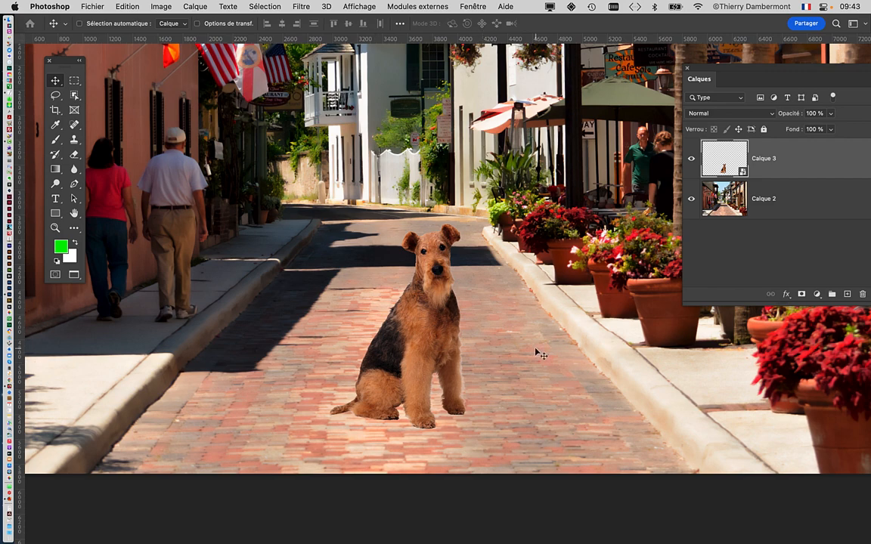
# Step: Compare the dog's sharpness, lighting and missing cast shadow with the street, alternating between close and wide views
pyautogui.scroll(5, 450, 317)
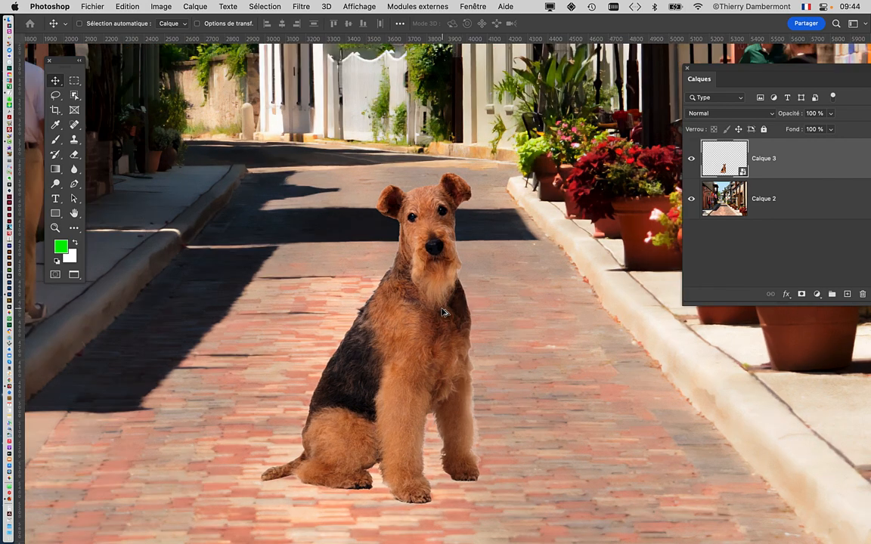
pyautogui.scroll(5, 443, 312)
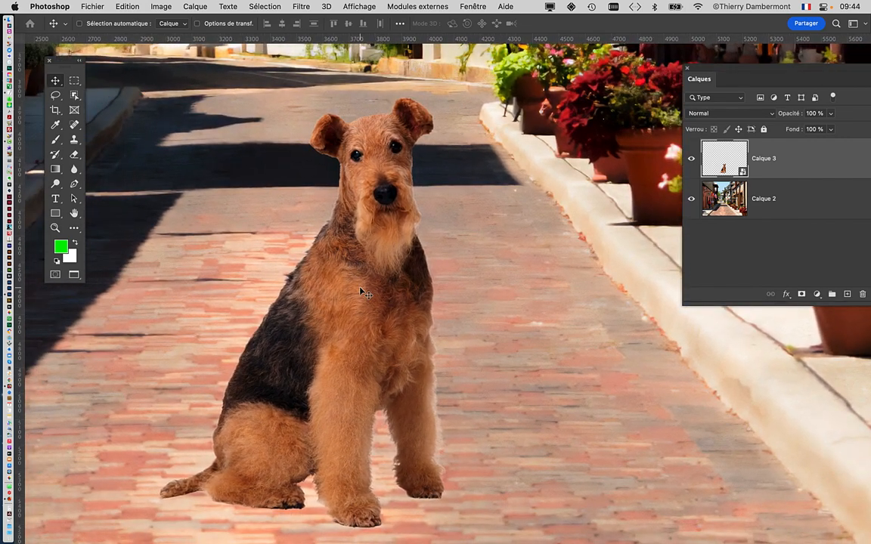
pyautogui.scroll(3, 366, 293)
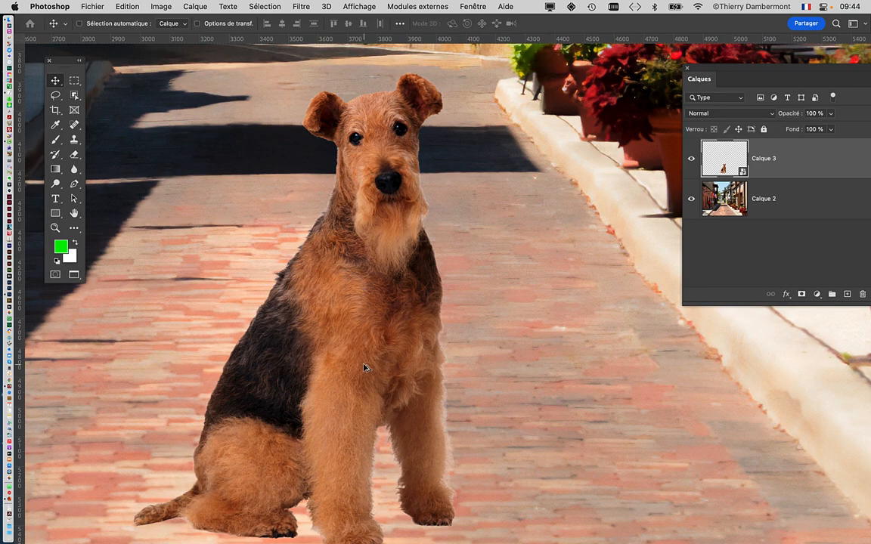
pyautogui.scroll(-5, 364, 368)
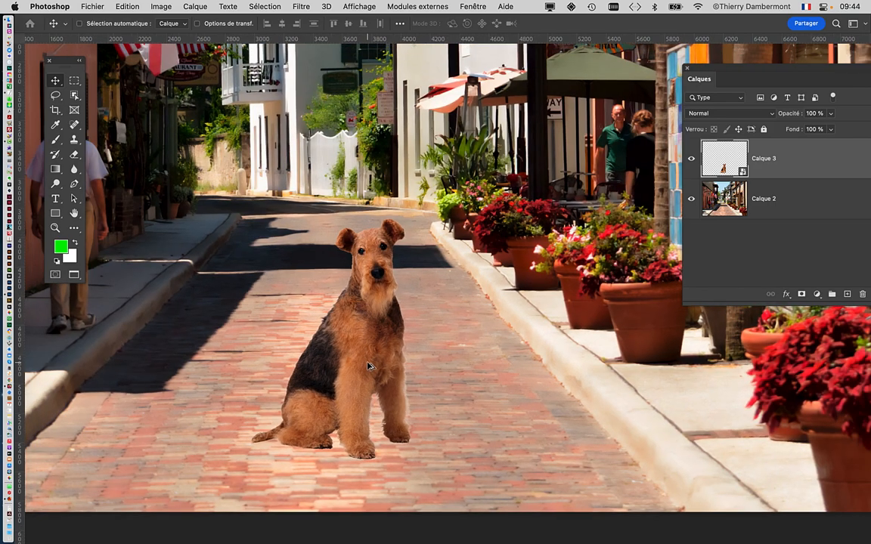
pyautogui.scroll(-3, 367, 367)
pyautogui.scroll(3, 364, 359)
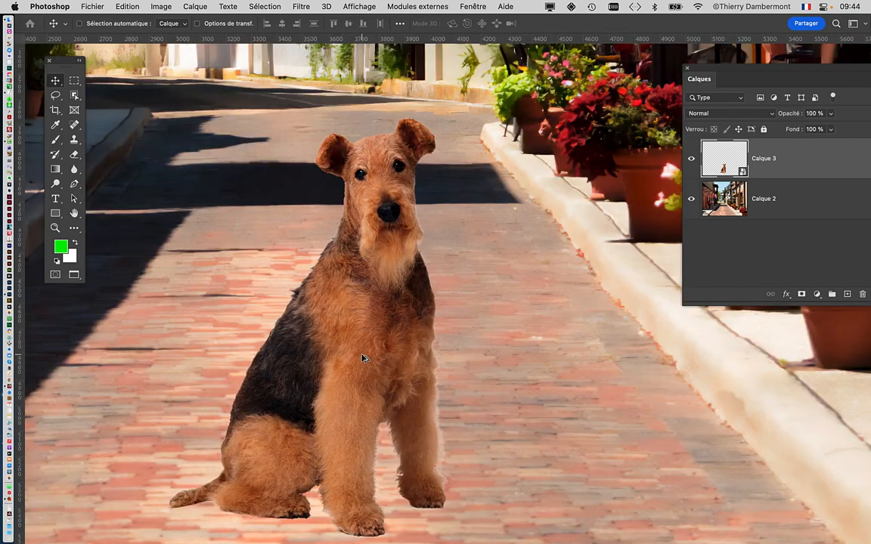
pyautogui.scroll(-4, 363, 358)
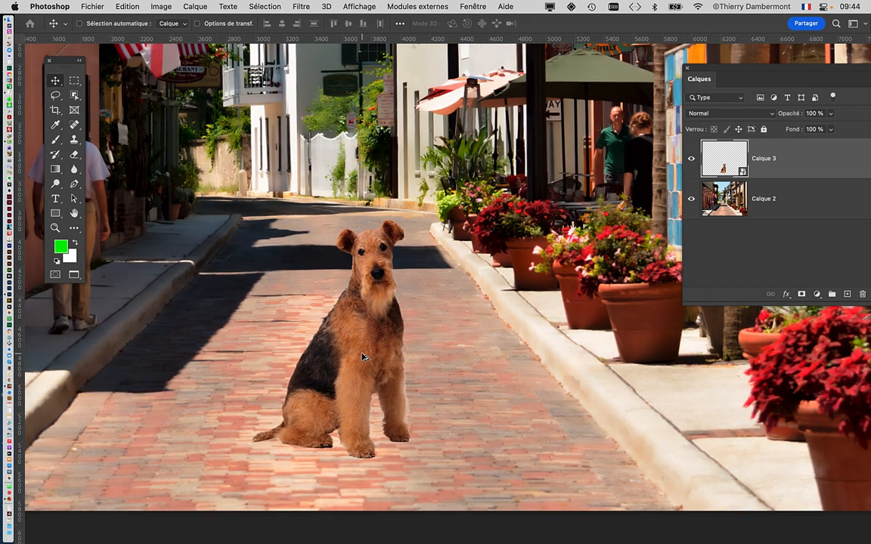
pyautogui.scroll(3, 363, 357)
pyautogui.scroll(3, 363, 358)
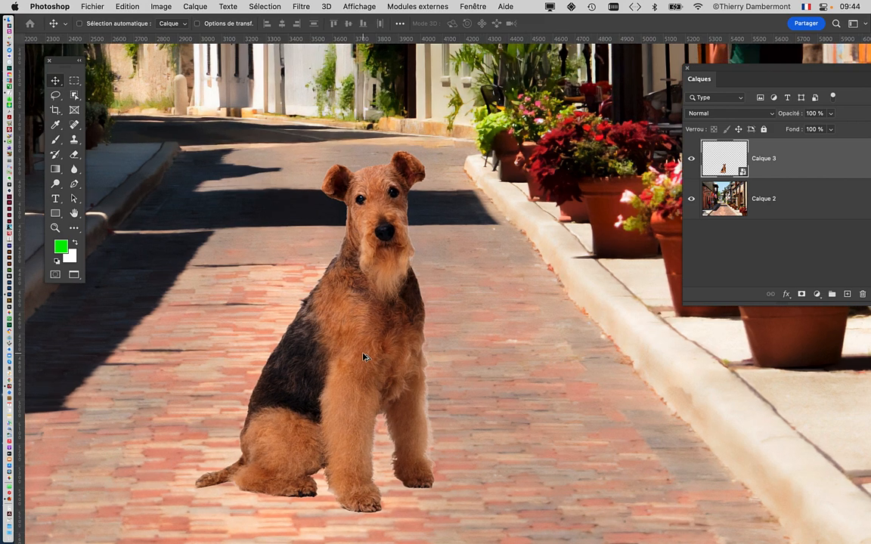
pyautogui.scroll(-3, 364, 357)
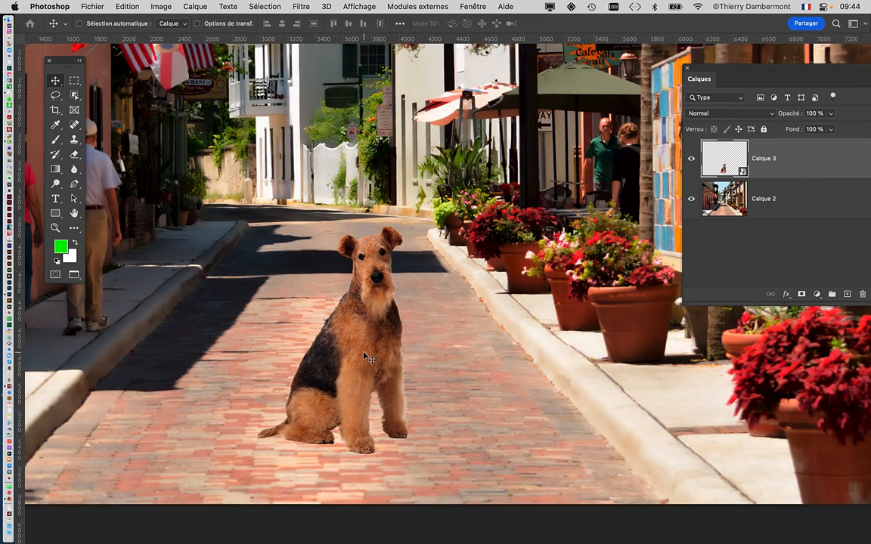
pyautogui.scroll(-1, 408, 345)
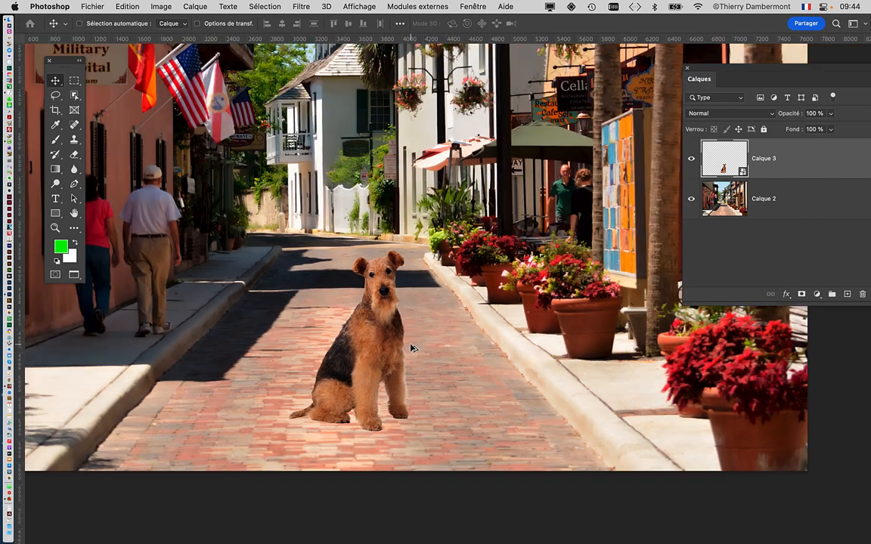
pyautogui.scroll(3, 242, 370)
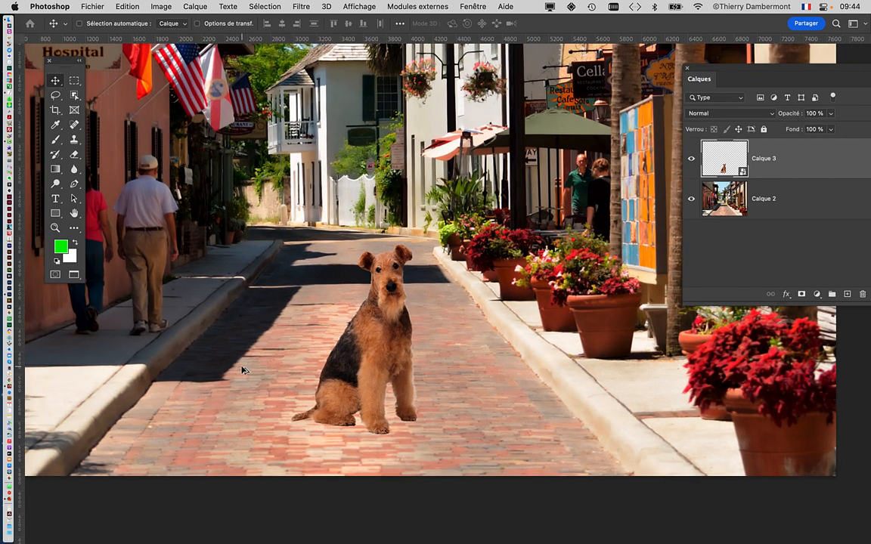
pyautogui.scroll(2, 242, 371)
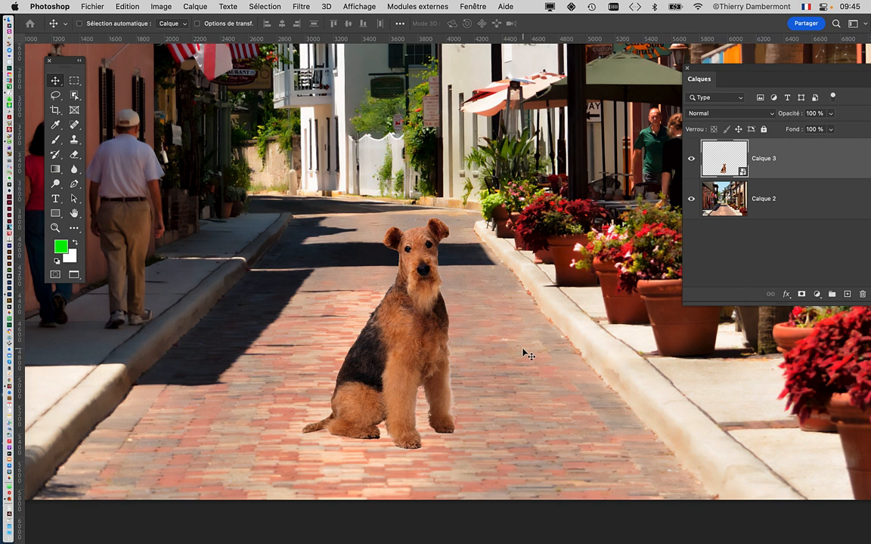
# Step: Inspect the light fringe along the dog's legs and its paws' contact with the bricks, and recheck the full street scene
pyautogui.scroll(3, 521, 351)
pyautogui.moveTo(477, 418); pyautogui.dragTo(525, 300)
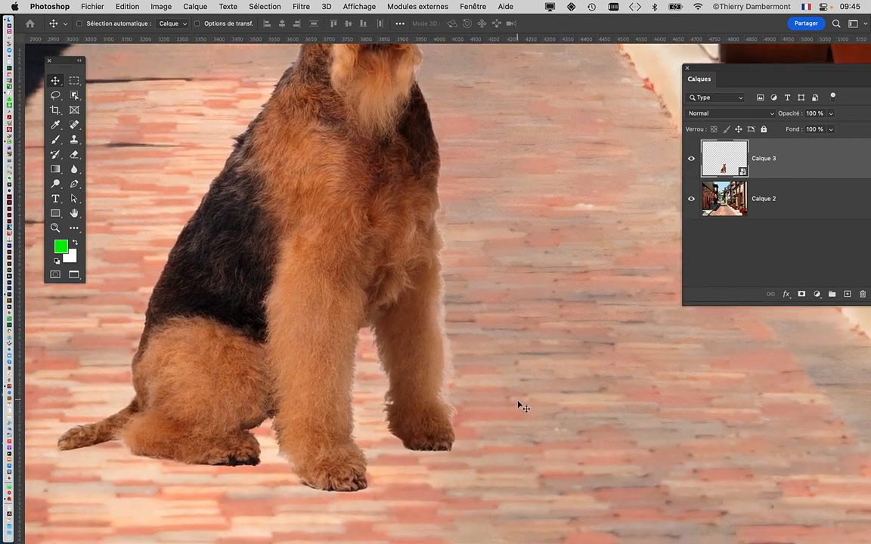
pyautogui.scroll(2, 518, 407)
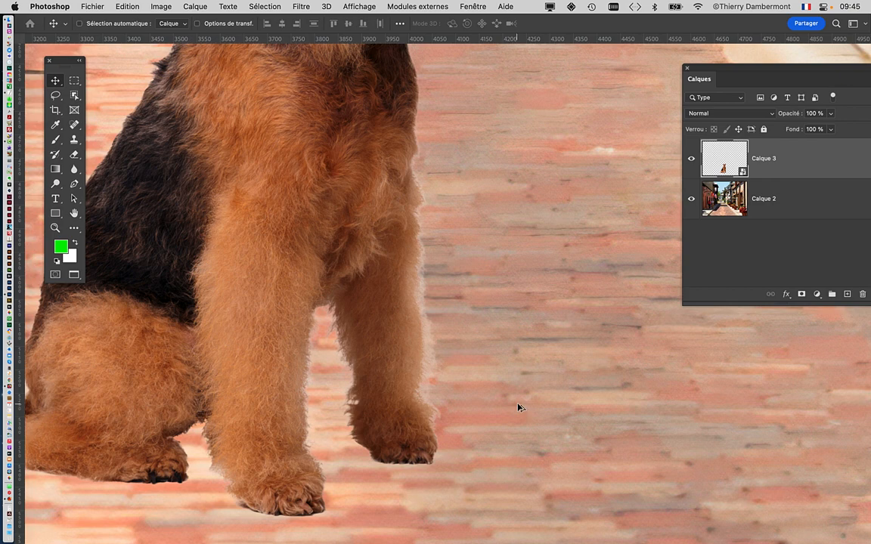
pyautogui.scroll(-5, 521, 408)
pyautogui.scroll(-1, 528, 416)
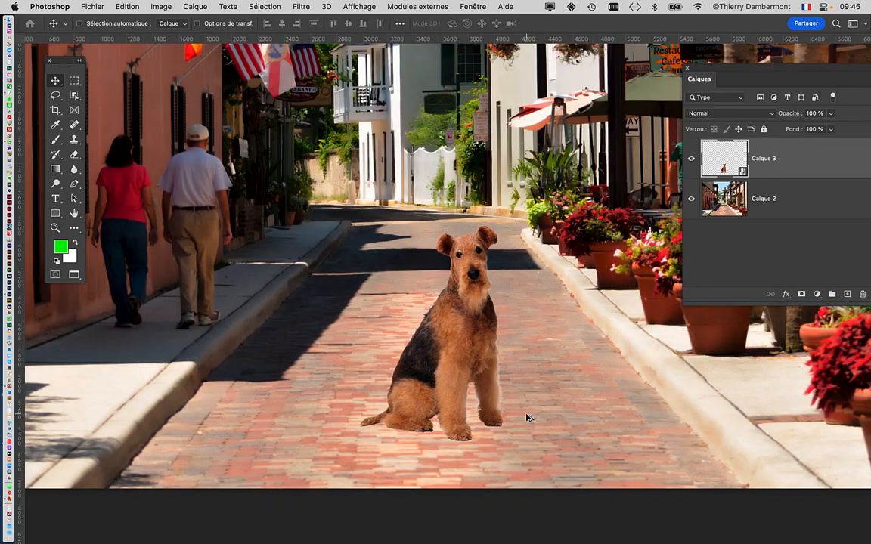
pyautogui.hscroll(4, 542, 399)
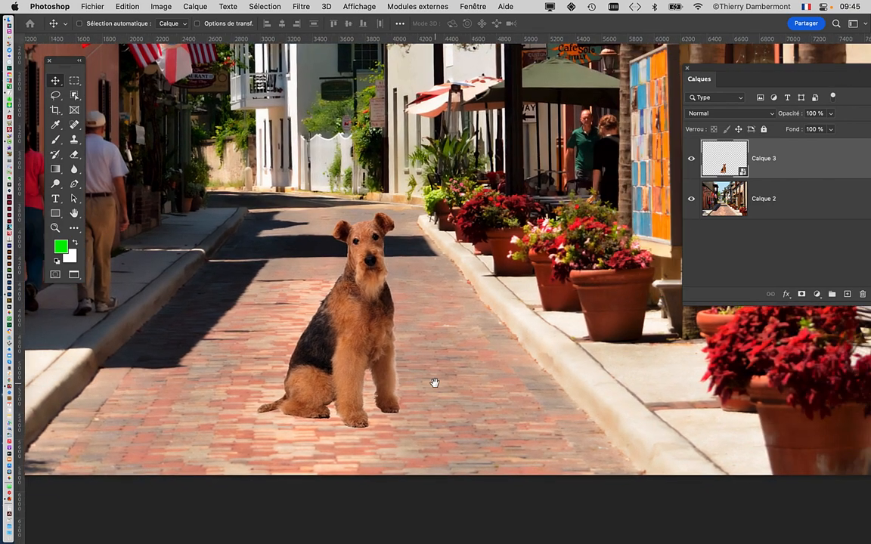